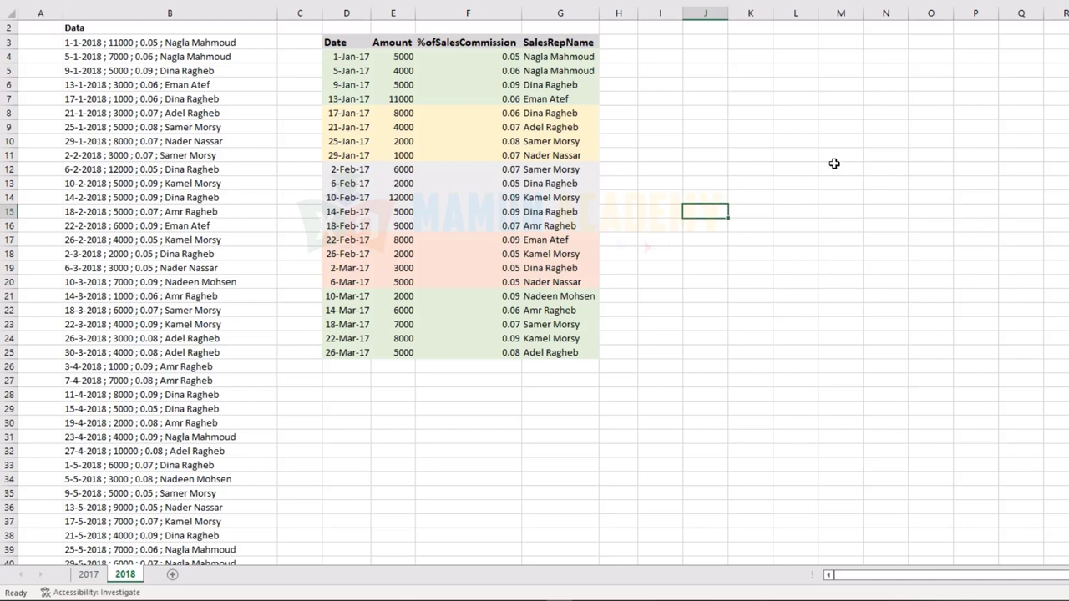
# - Give the Amount column Comma Style with two decimals, then select the four earliest January amounts
pyautogui.click(393, 12)
pyautogui.hotkey('ctrl', 'shift', '1')
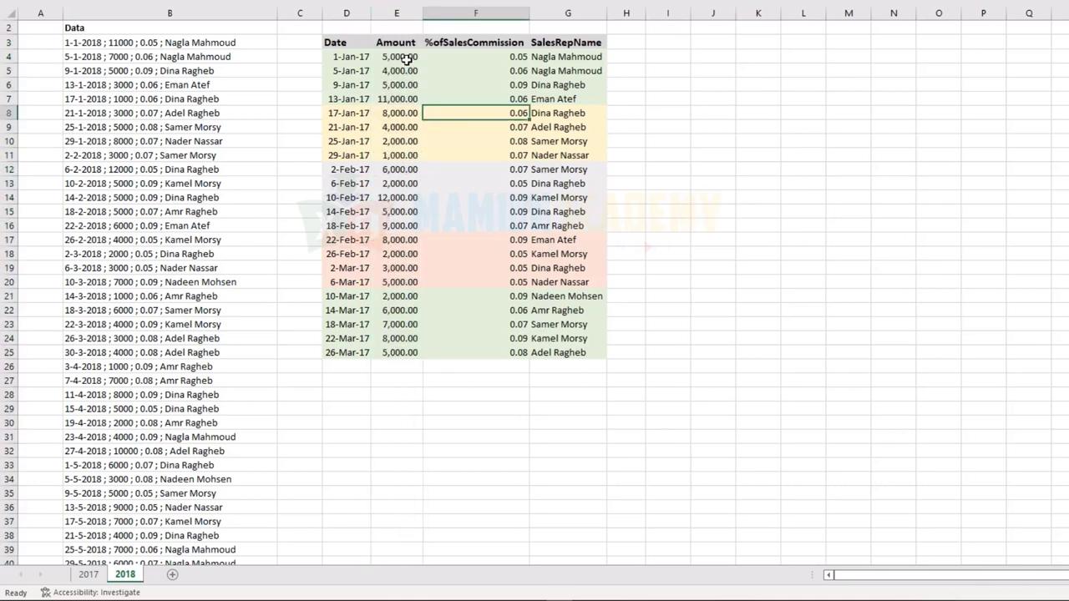
pyautogui.moveTo(402, 58); pyautogui.dragTo(400, 98)
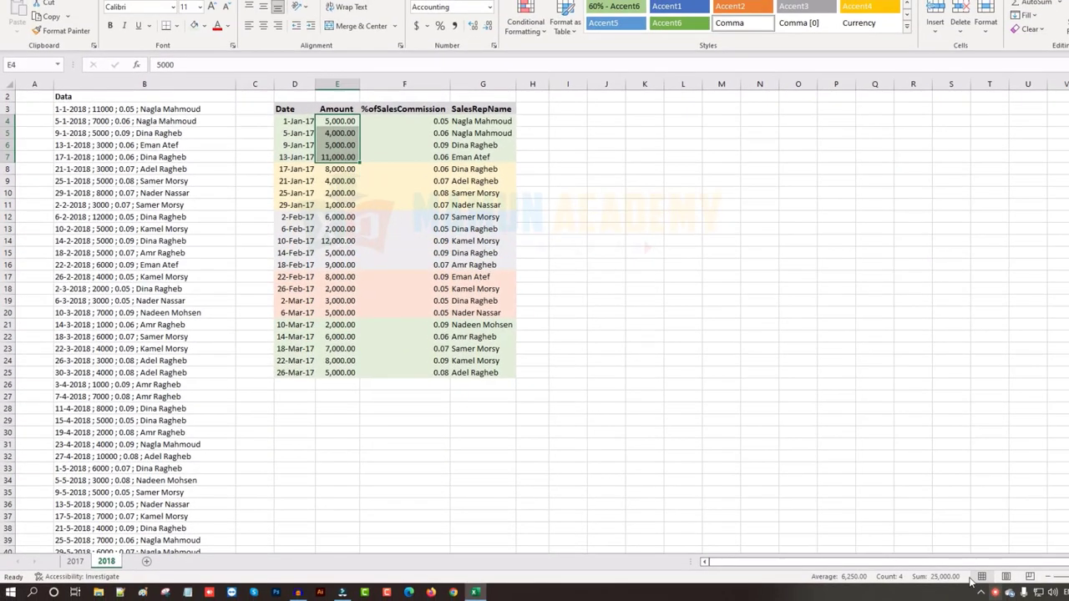
# - Enter 25000 in cell H7
pyautogui.click(532, 157)
pyautogui.write('25000')
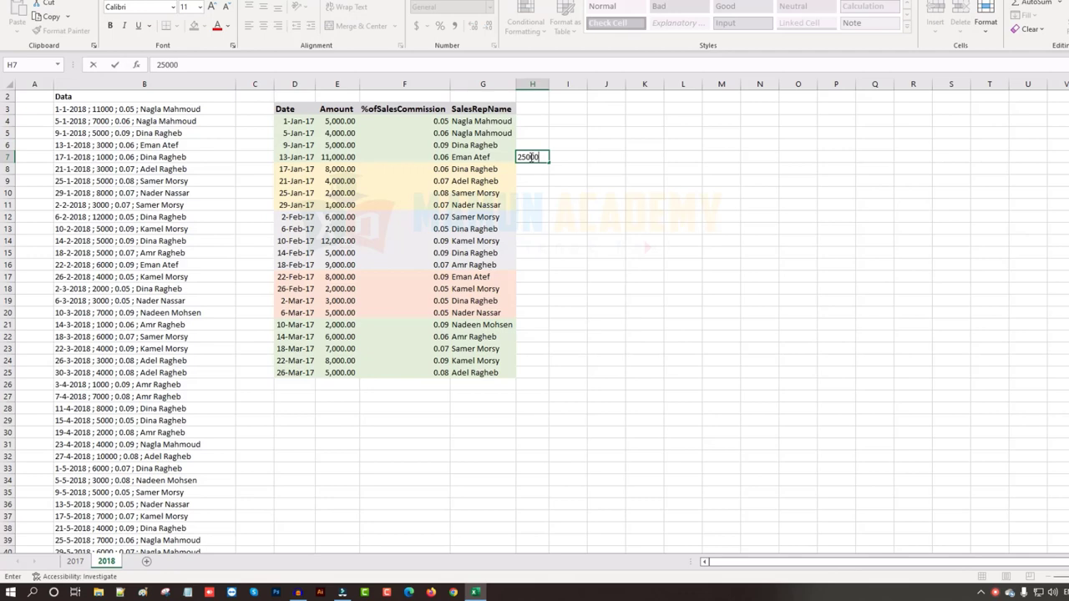
pyautogui.press('Return')
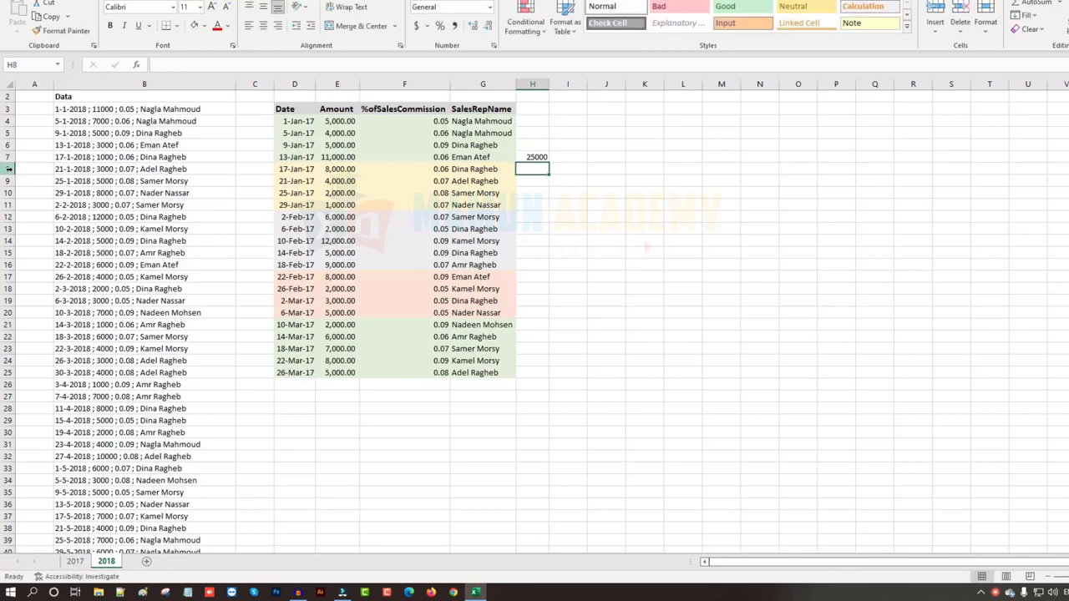
# - Check the total with a temporary AutoSum of E4:E7 in an inserted row 8, then delete it
pyautogui.click(9, 169)
pyautogui.hotkey('ctrl', 'shift', '+')
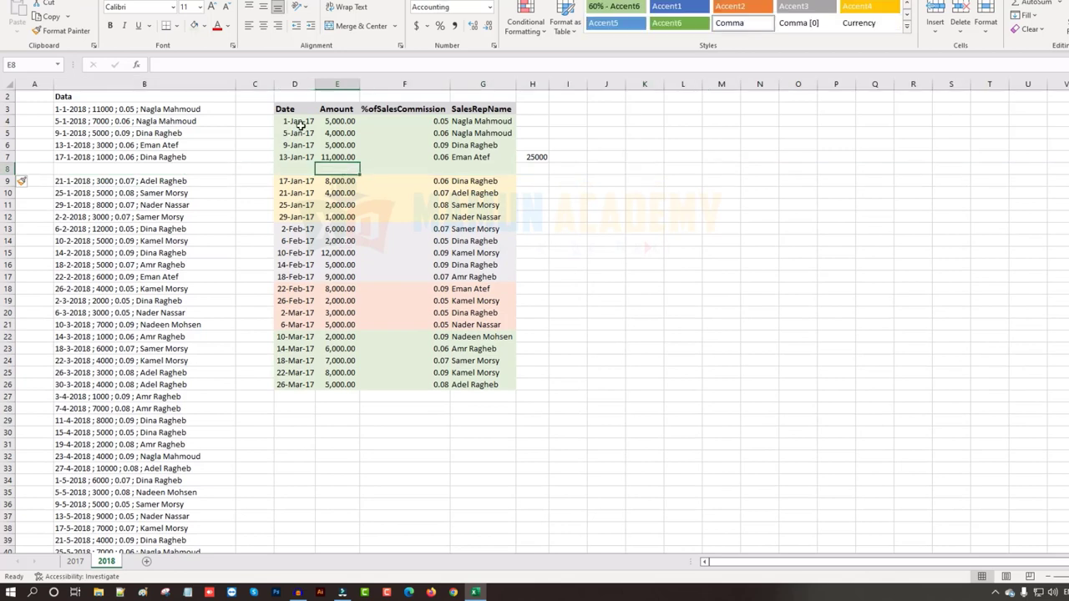
pyautogui.moveTo(330, 124); pyautogui.dragTo(335, 168)
pyautogui.hotkey('alt', '=')
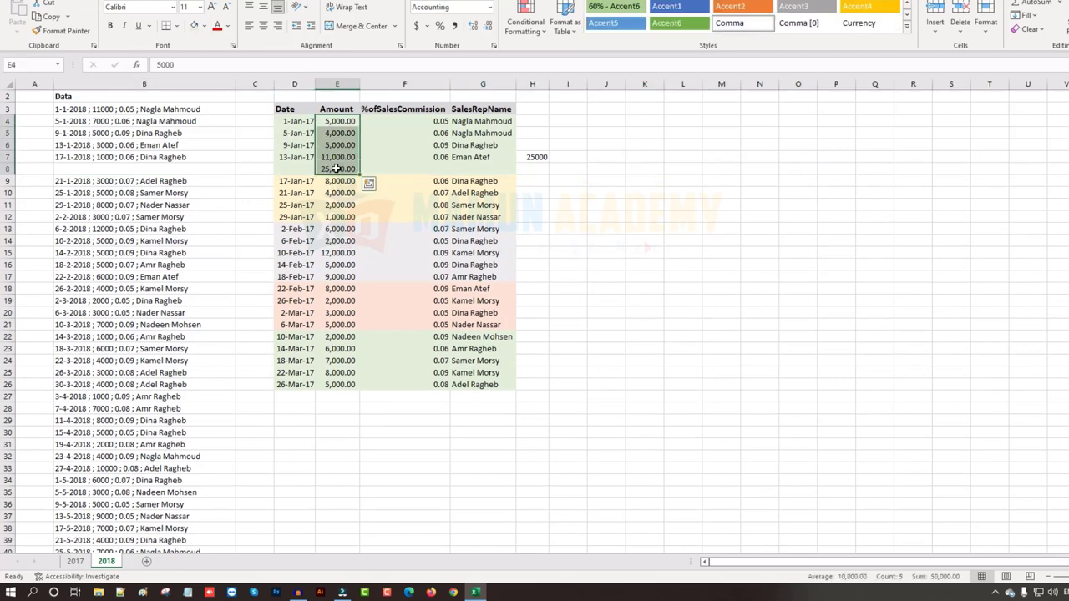
pyautogui.click(336, 169)
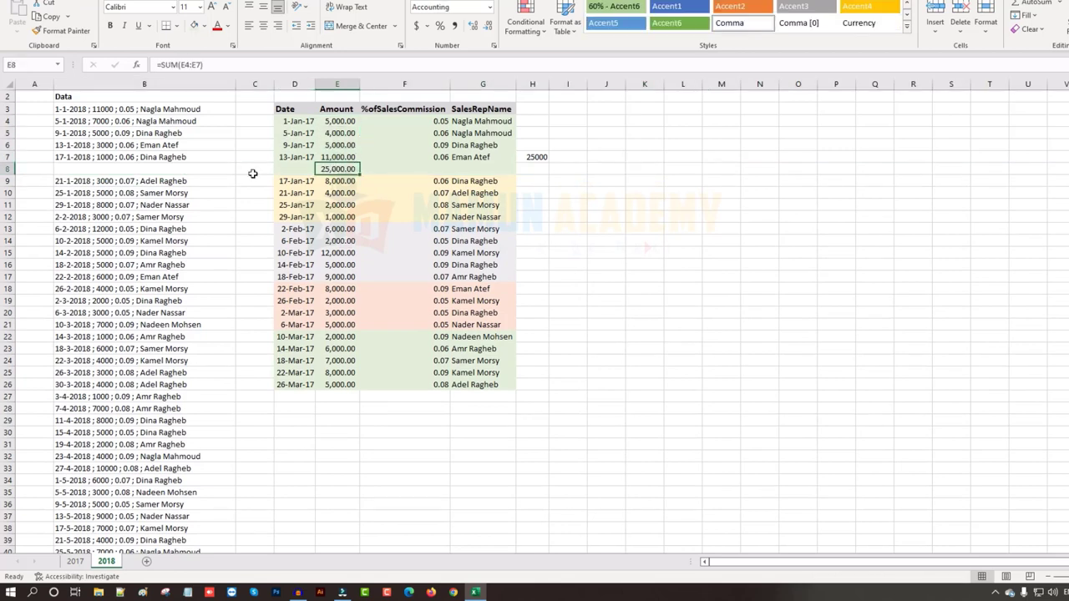
pyautogui.click(8, 169)
pyautogui.hotkey('ctrl', '-')
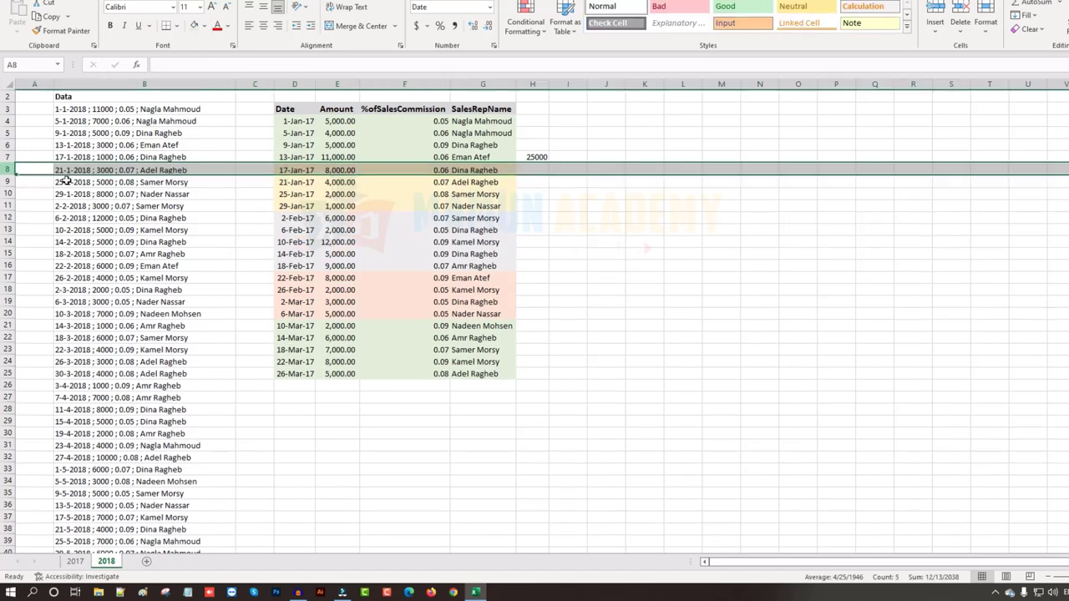
# - Widen column H slightly and select E4:E7 to show the 25,000.00 Sum
pyautogui.click(547, 85)
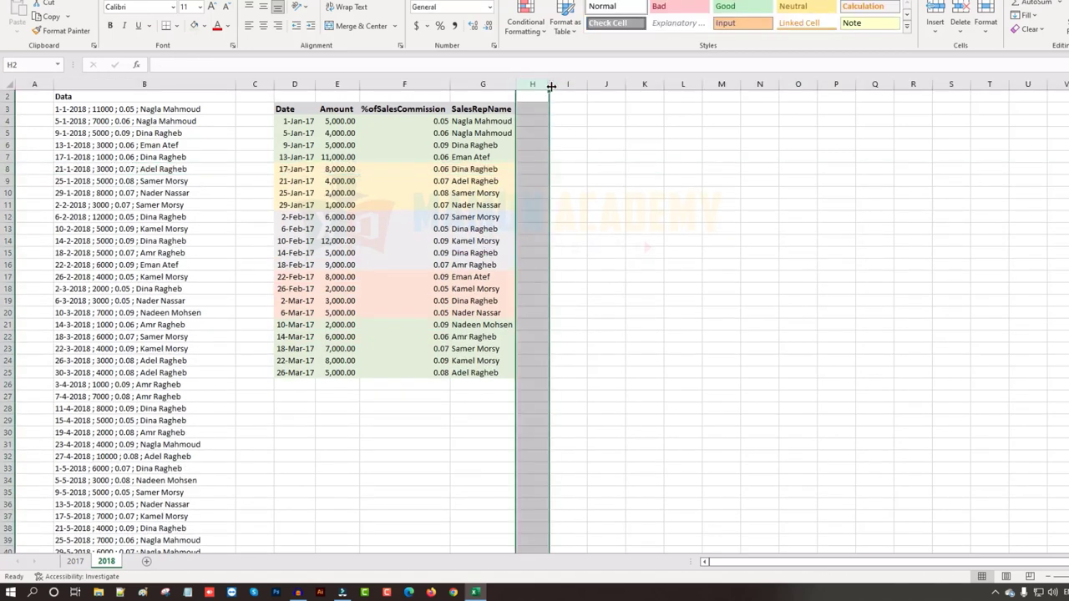
pyautogui.moveTo(548, 94); pyautogui.dragTo(552, 94)
pyautogui.click(475, 192)
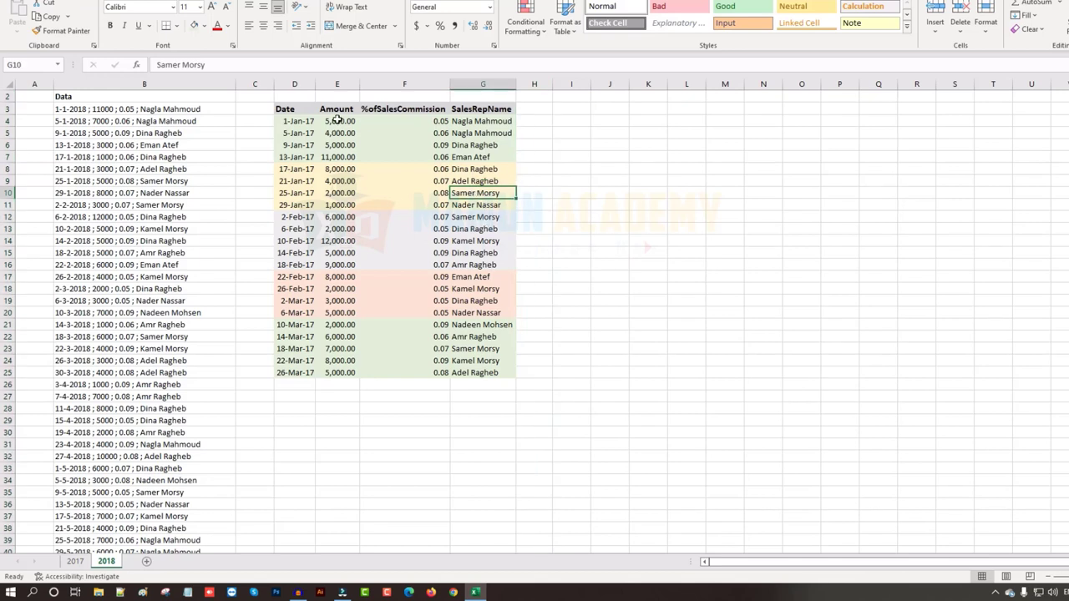
pyautogui.moveTo(337, 120); pyautogui.dragTo(337, 156)
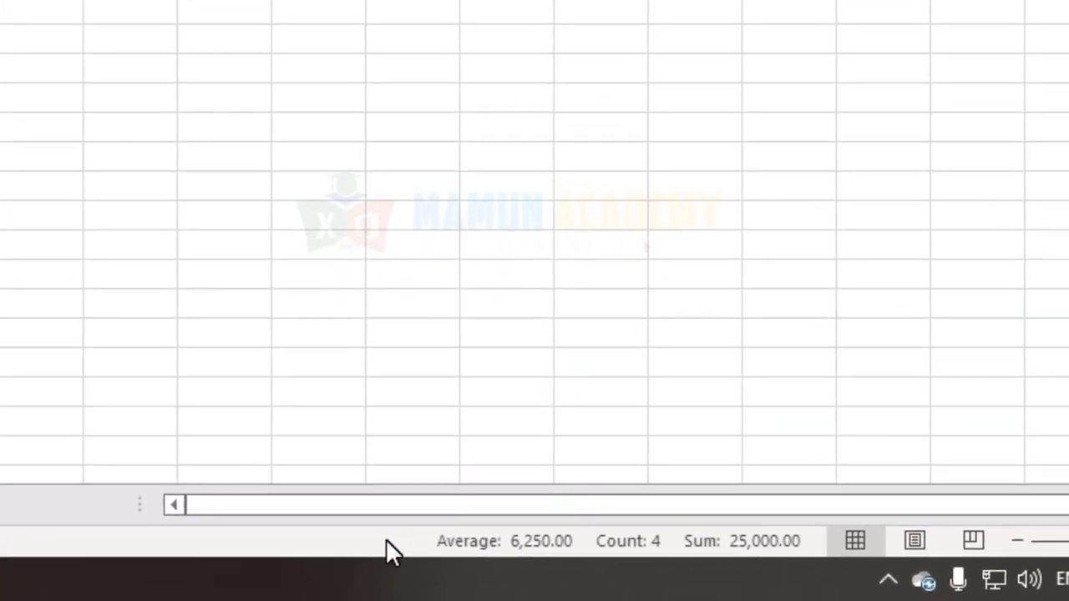
pyautogui.rightClick(340, 549)
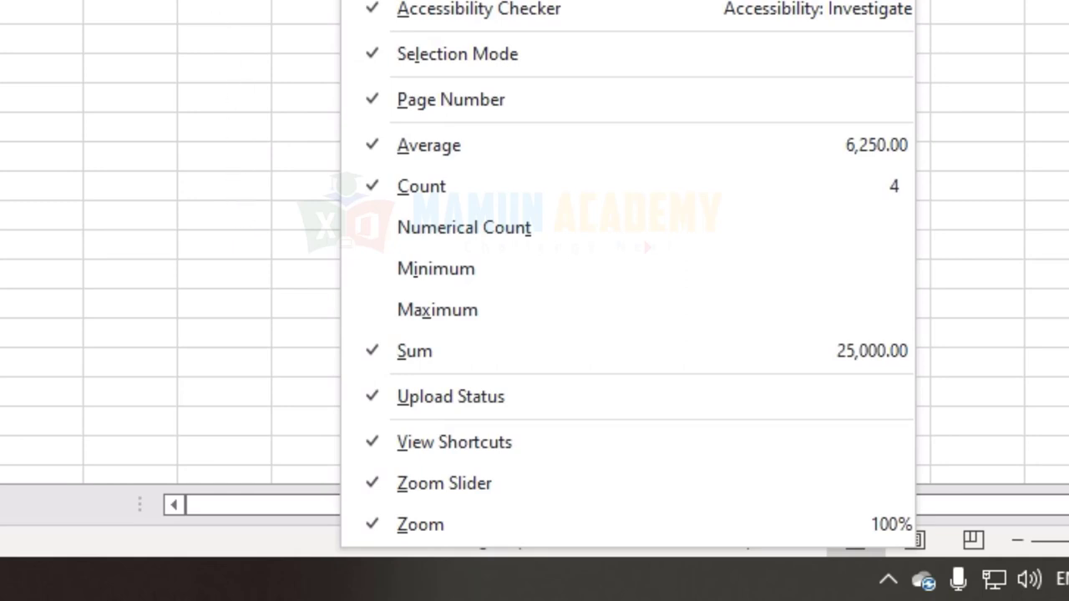
pyautogui.press('Escape')
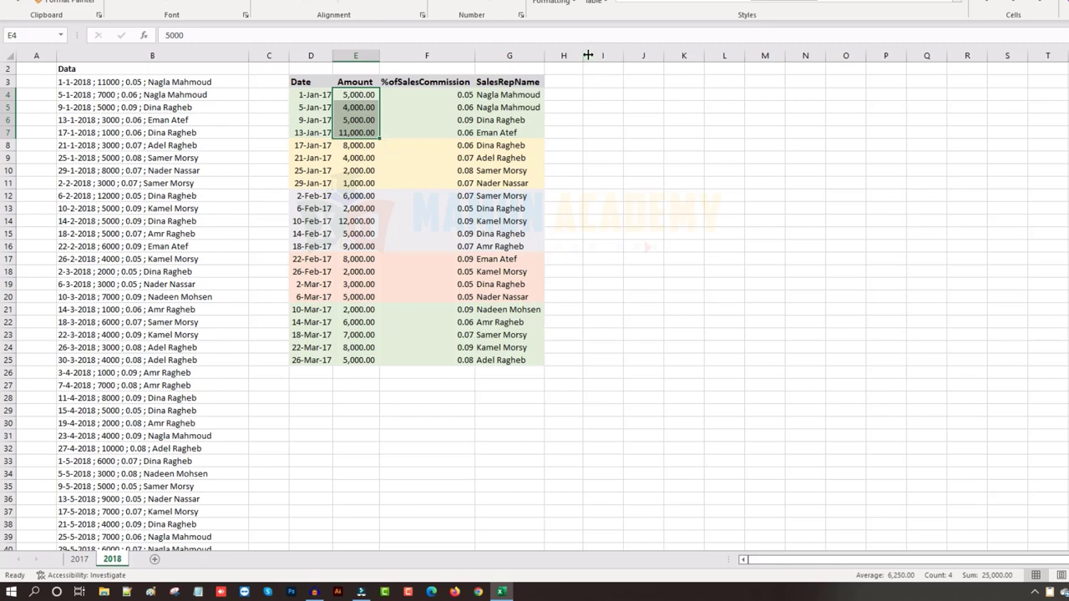
# - Paste 25,000.00 into a widened column H at H7, then select E8:E11 totalling 15,000.00
pyautogui.moveTo(583, 55); pyautogui.dragTo(601, 55)
pyautogui.click(572, 132)
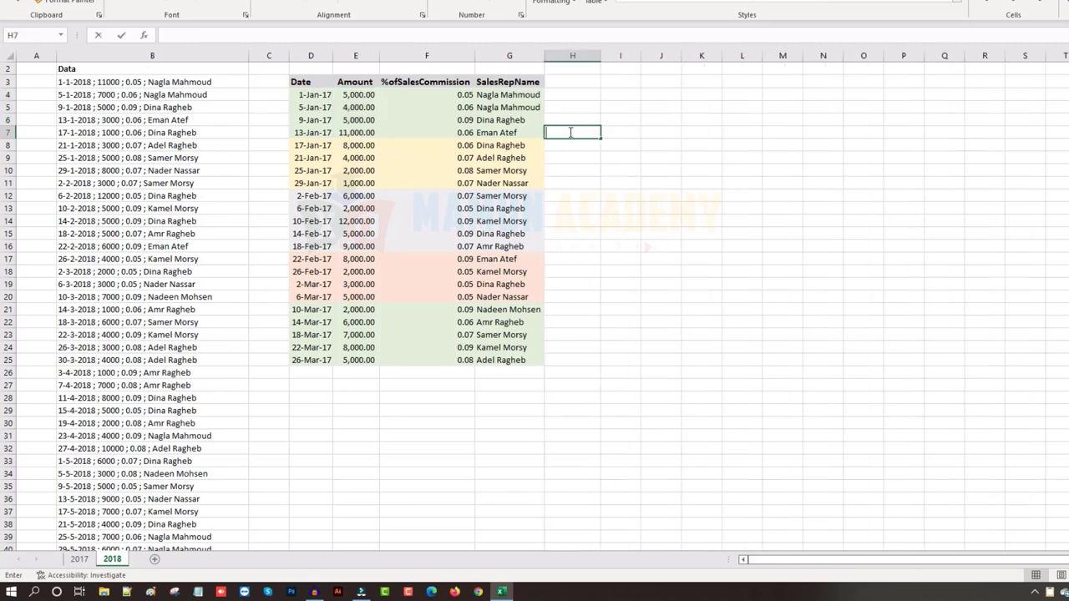
pyautogui.write('25,000.00')
pyautogui.press('Return')
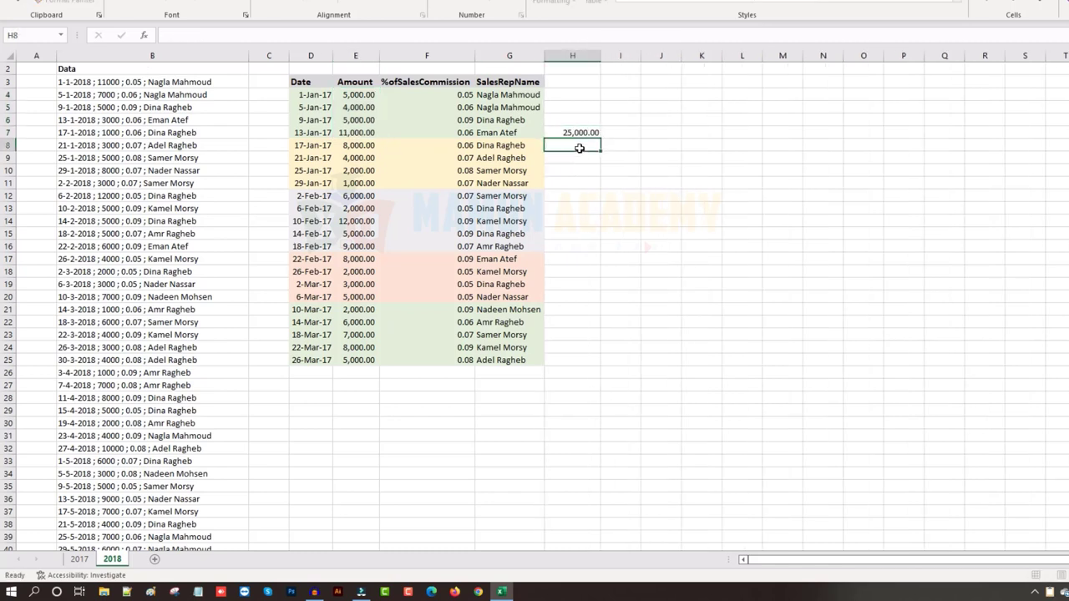
pyautogui.moveTo(355, 147); pyautogui.dragTo(358, 183)
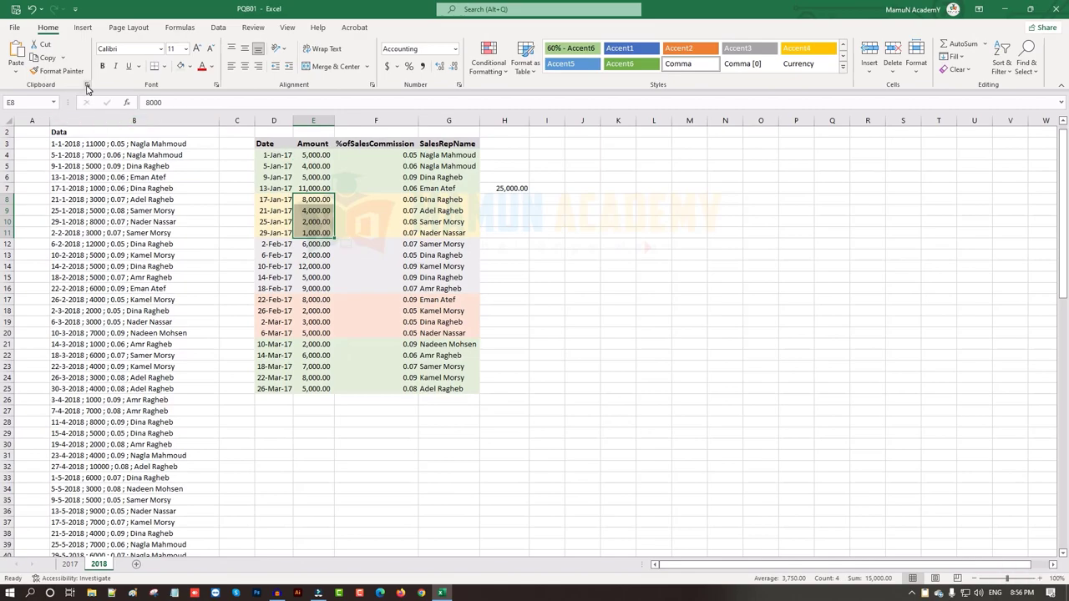
# - Open the Office Clipboard pane listing 15,000.00 and 25,000.00, then select H11
pyautogui.click(88, 84)
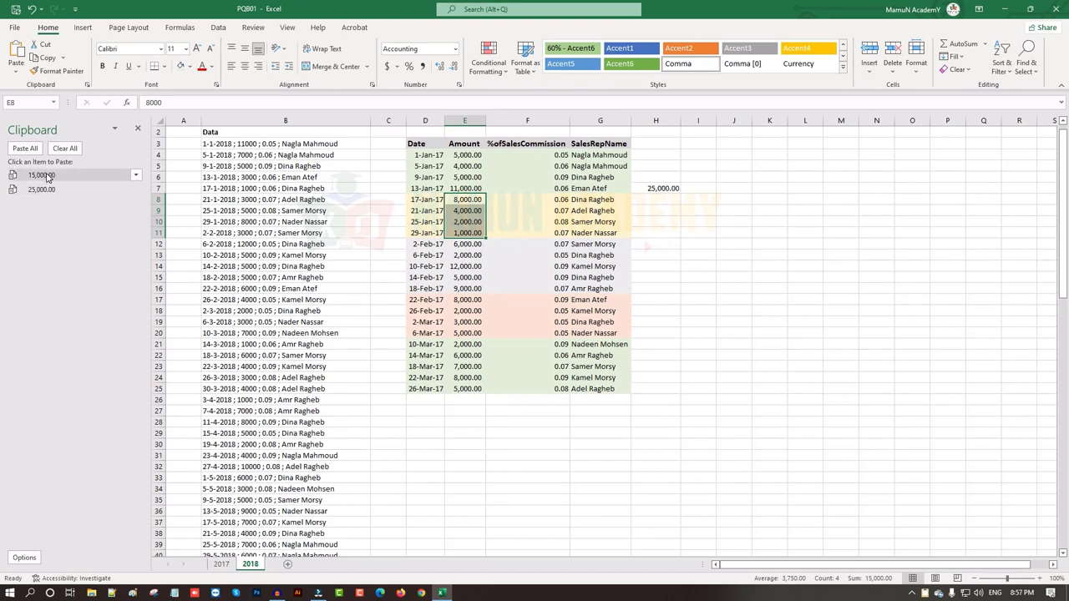
pyautogui.click(647, 233)
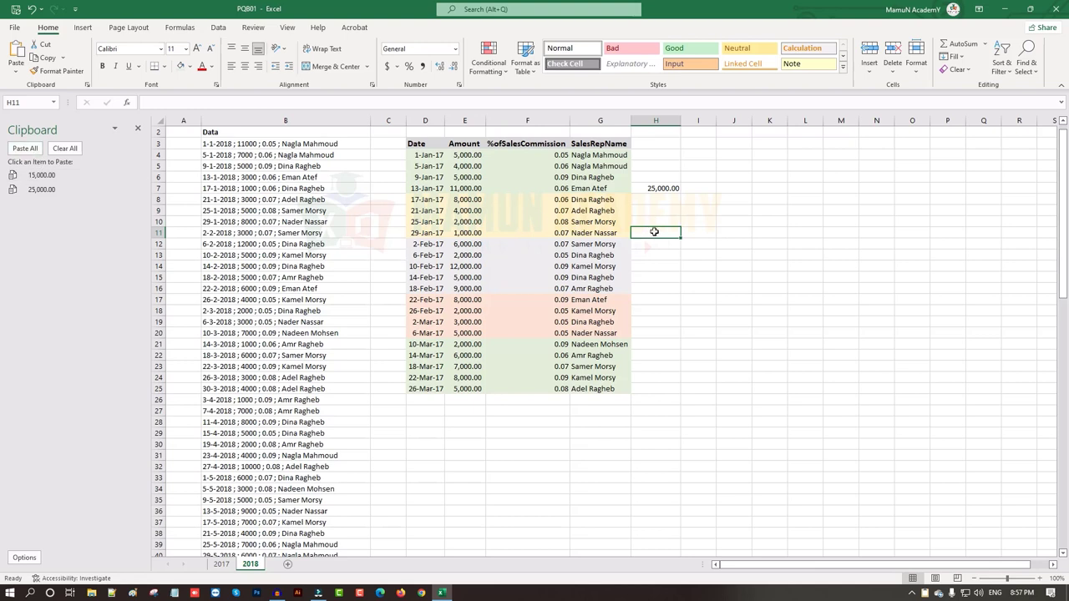
# - Paste 15,000.00 into H11 and the E12:E16 sum 34,000.00 into H16, then select E17:E20
pyautogui.write('15,000.00')
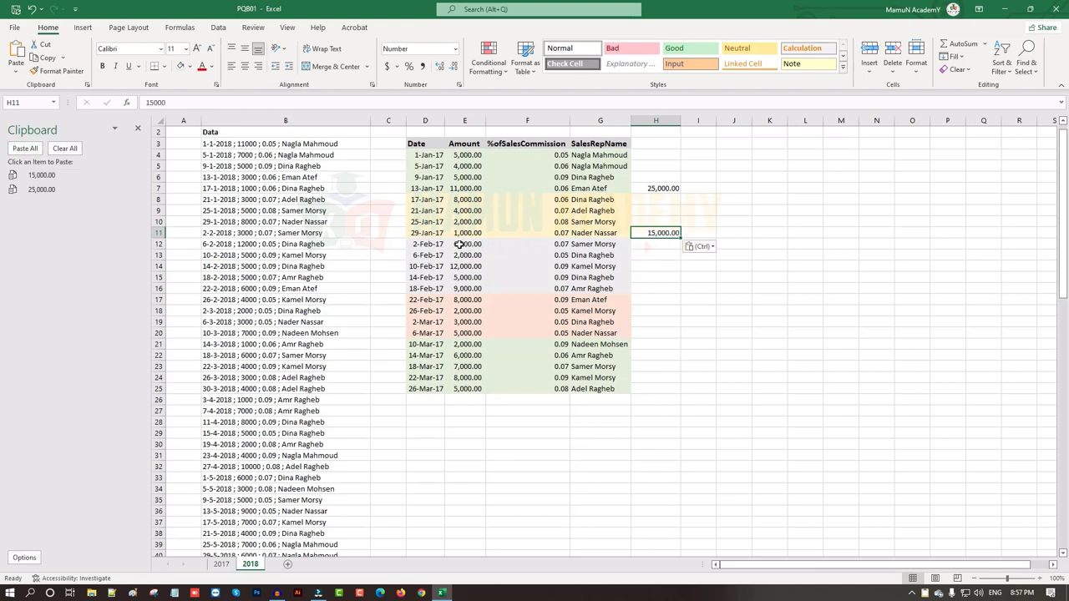
pyautogui.moveTo(459, 244); pyautogui.dragTo(462, 289)
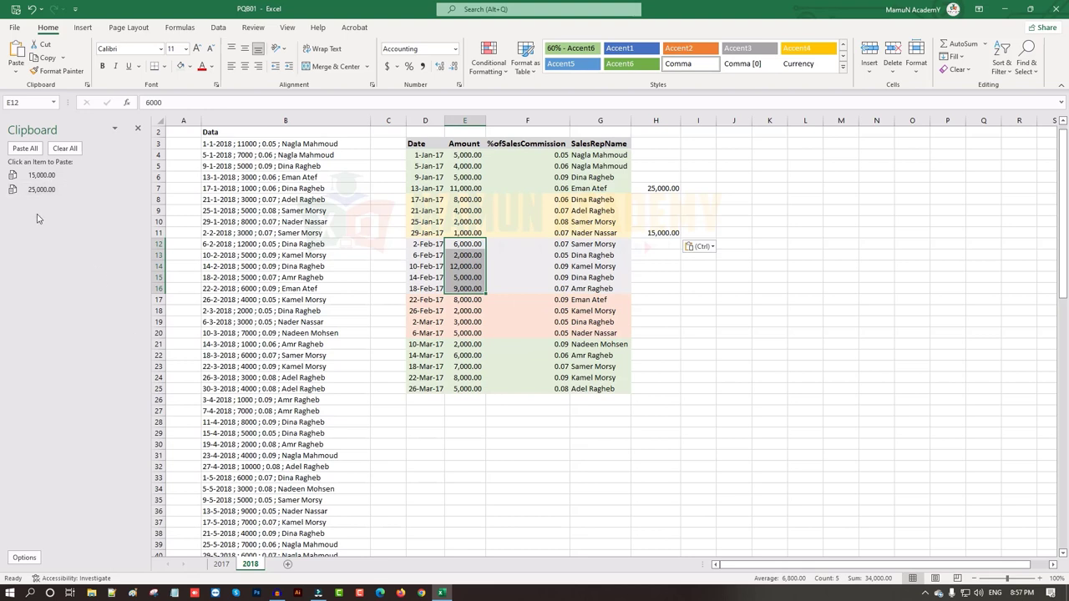
pyautogui.click(860, 579)
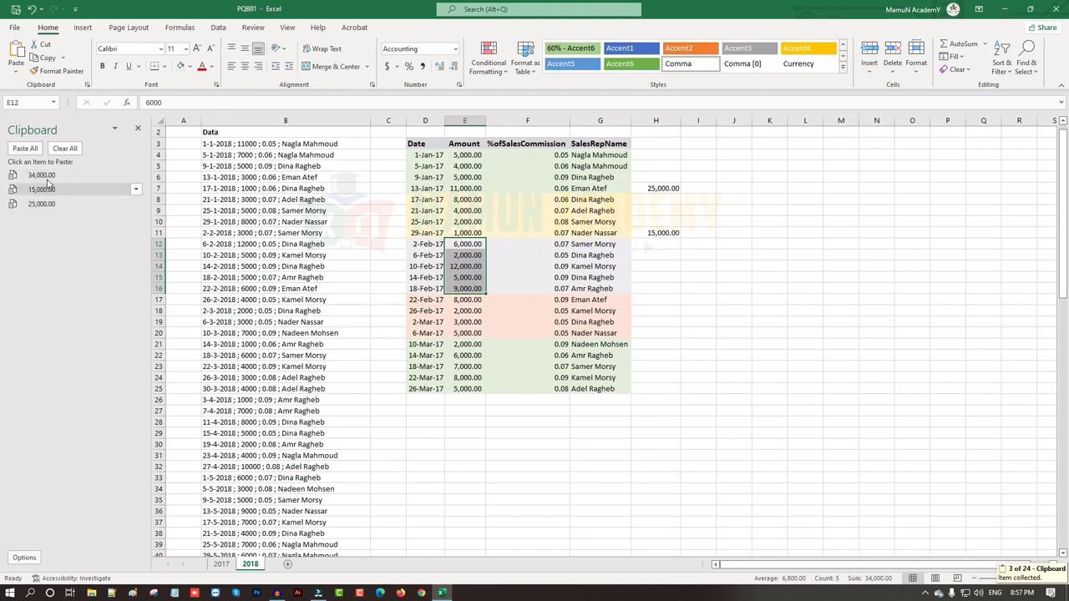
pyautogui.click(649, 291)
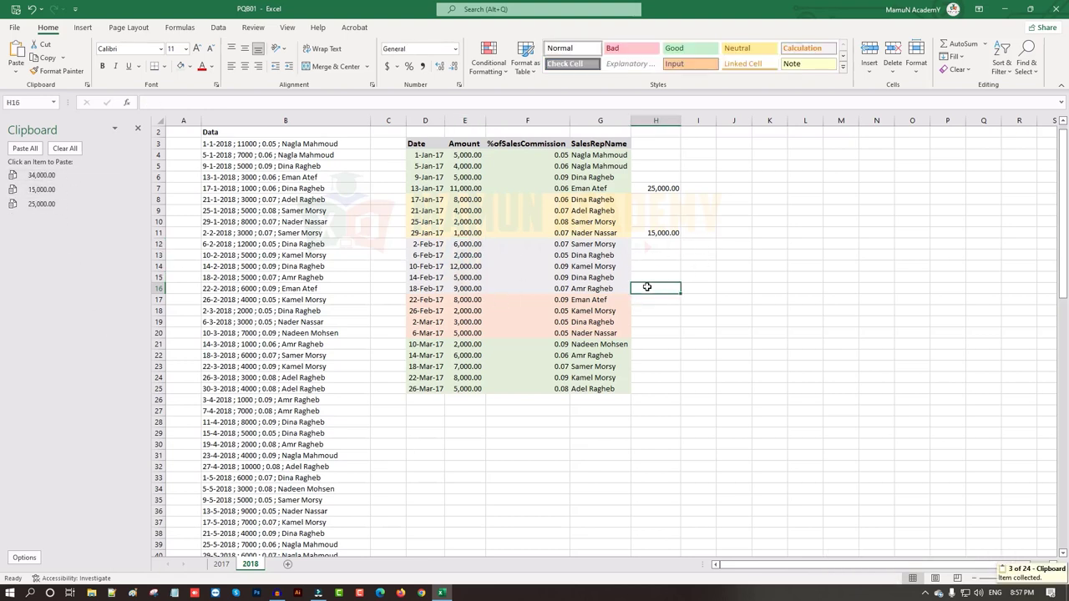
pyautogui.write('34,000.00')
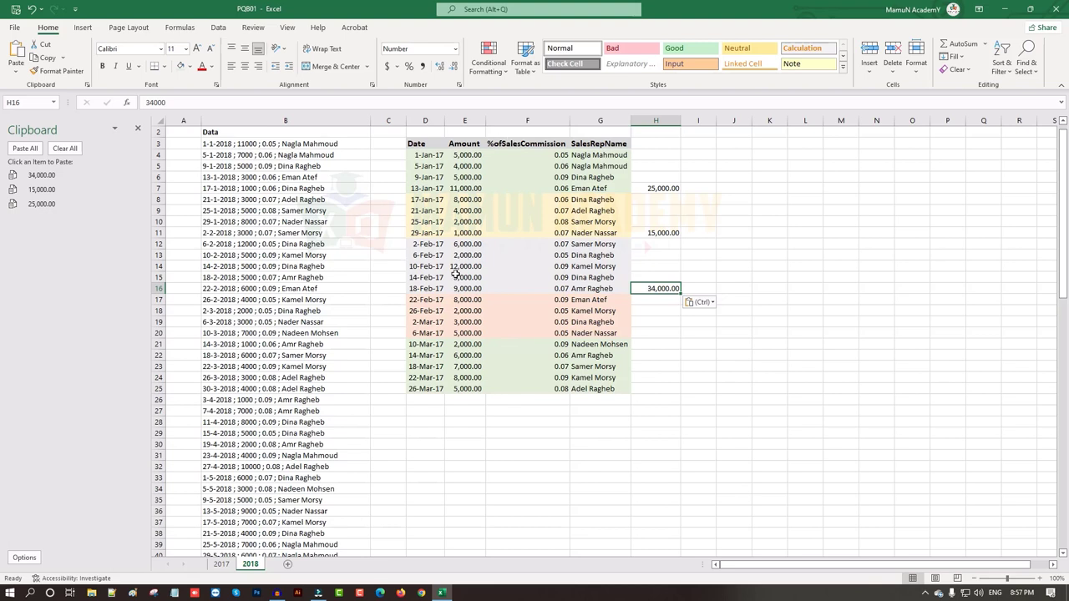
pyautogui.moveTo(469, 301); pyautogui.dragTo(469, 333)
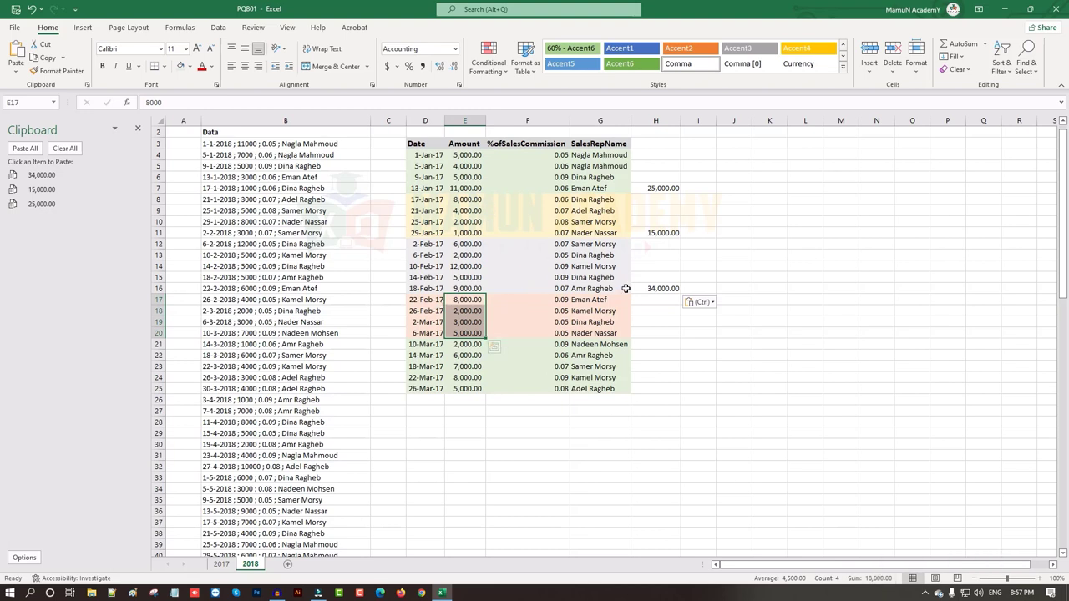
# - Clear the Office Clipboard and recopy E17:E20 along with its 18,000.00 Sum
pyautogui.click(871, 582)
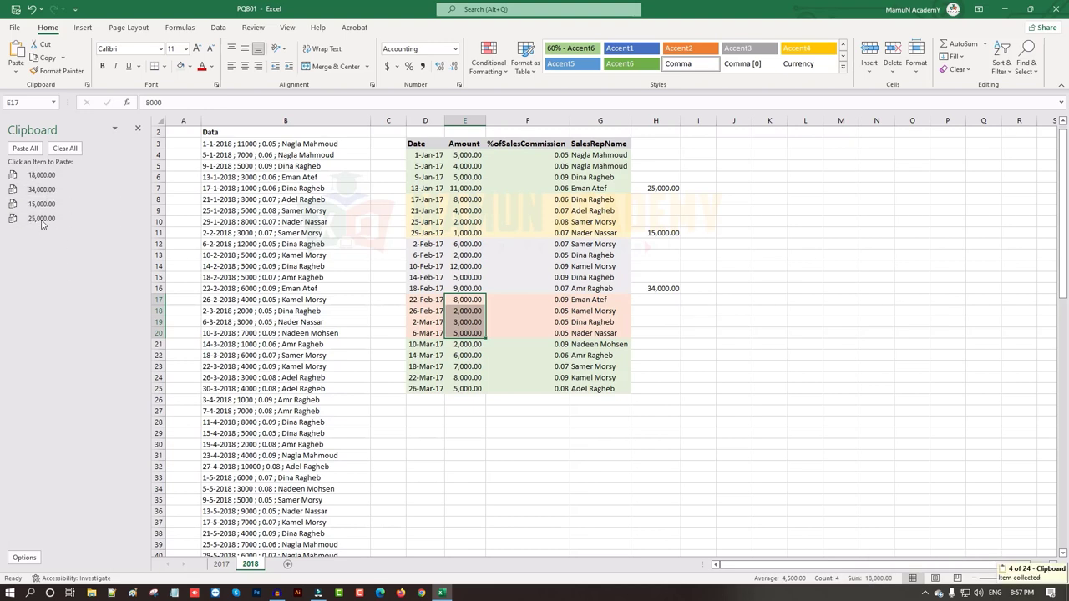
pyautogui.click(66, 149)
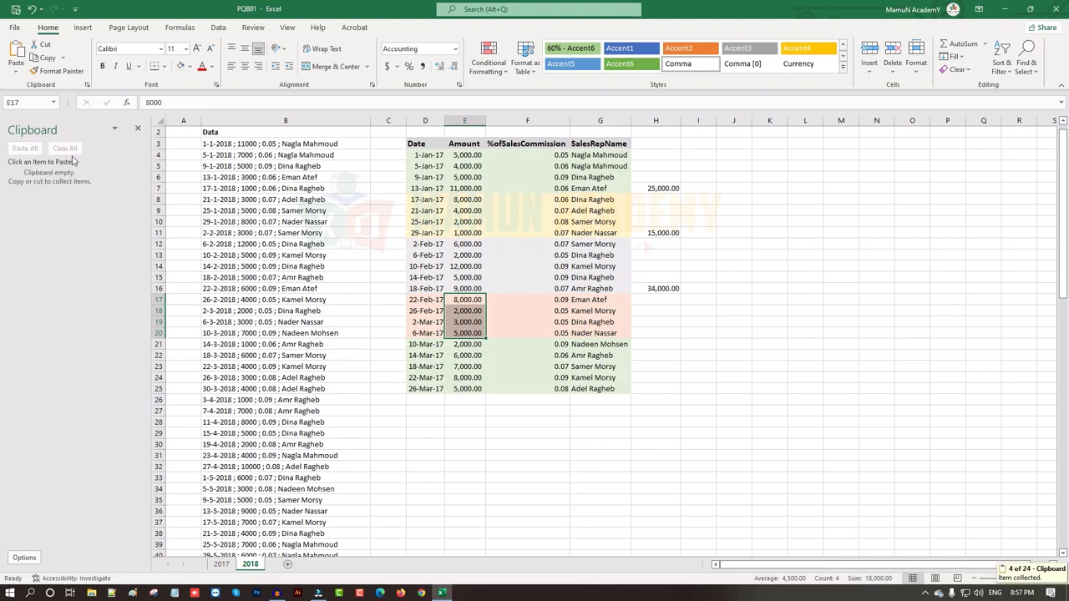
pyautogui.moveTo(467, 300); pyautogui.dragTo(465, 333)
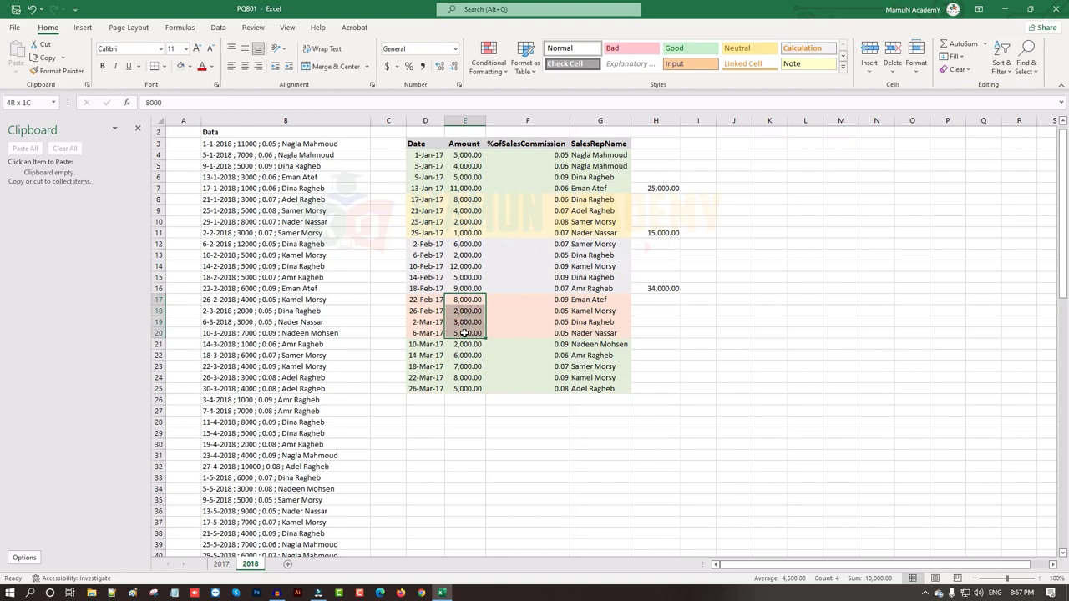
pyautogui.hotkey('ctrl', 'c')
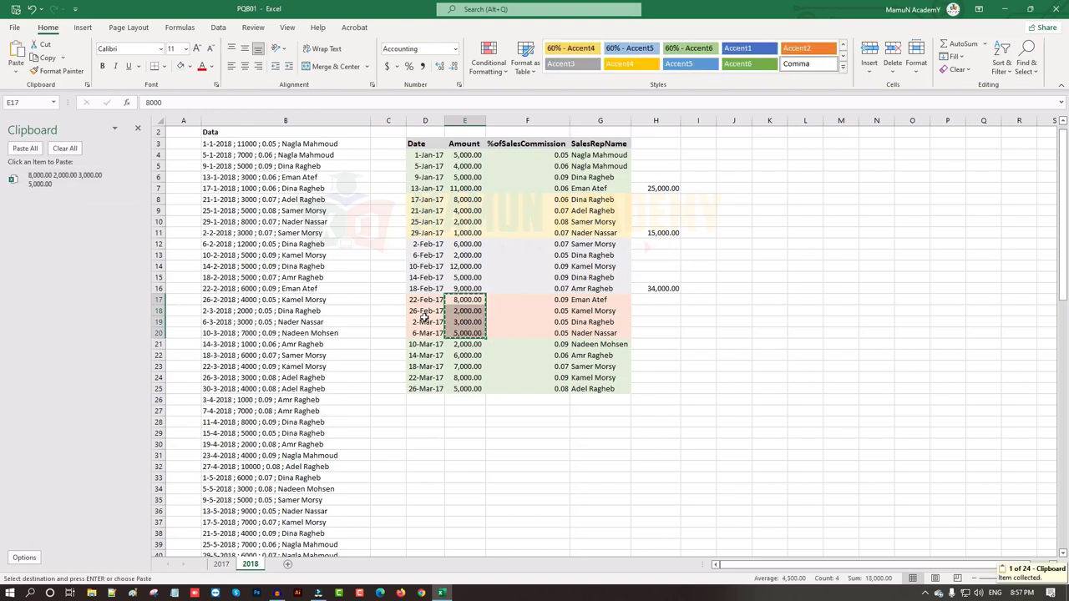
pyautogui.moveTo(468, 301); pyautogui.dragTo(468, 333)
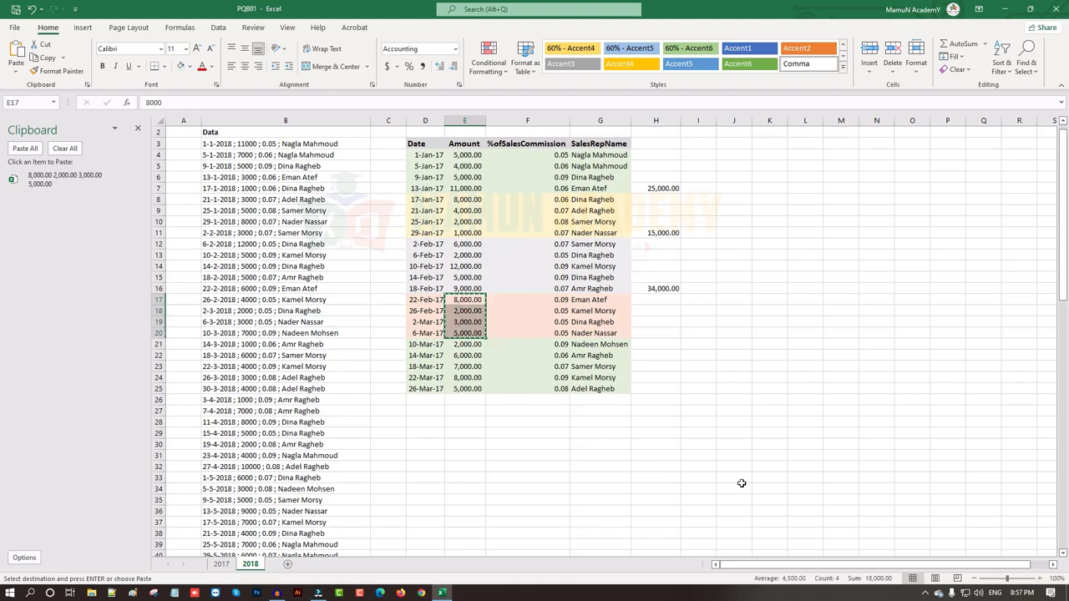
pyautogui.click(878, 578)
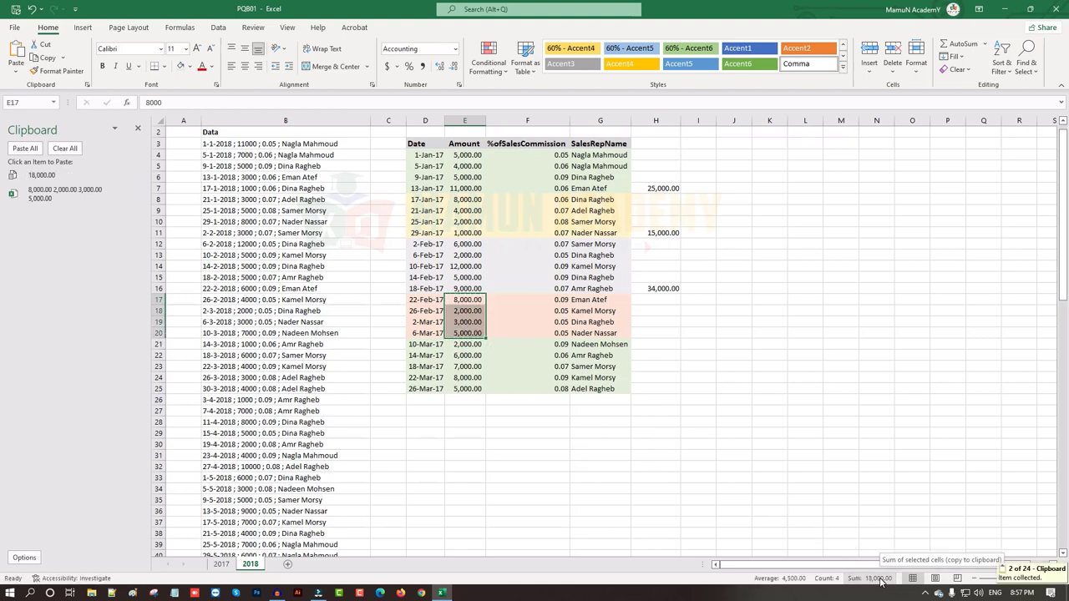
# - Paste 18,000.00 into H20, then select D4:G27 and finally all of column H
pyautogui.click(649, 334)
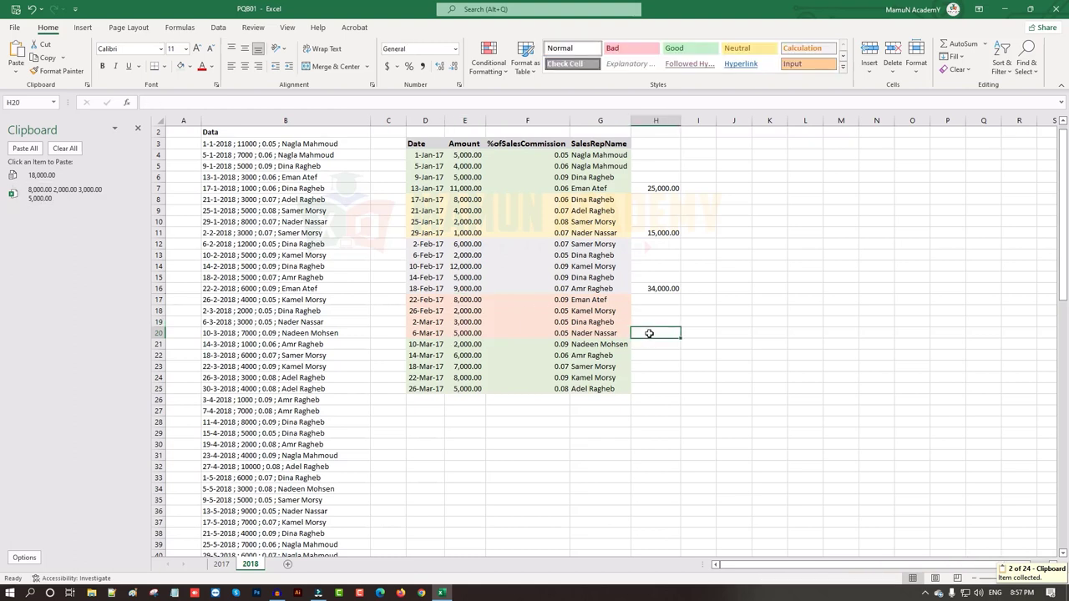
pyautogui.hotkey('ctrl', 'v')
pyautogui.click(649, 378)
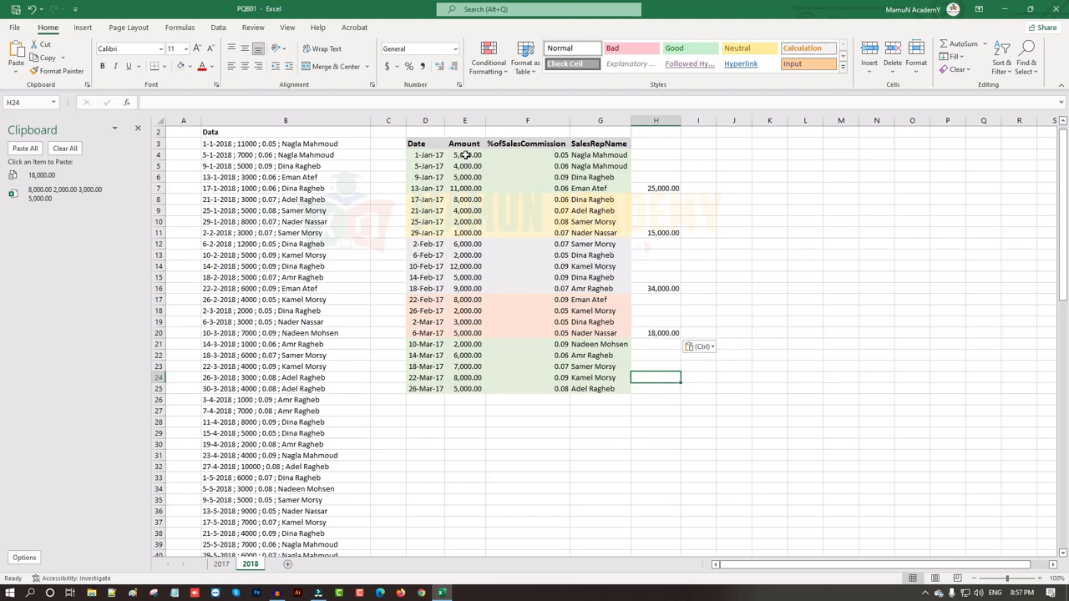
pyautogui.moveTo(426, 156)
pyautogui.mouseDown()
pyautogui.moveTo(622, 396)
pyautogui.moveTo(615, 389)
pyautogui.mouseUp()
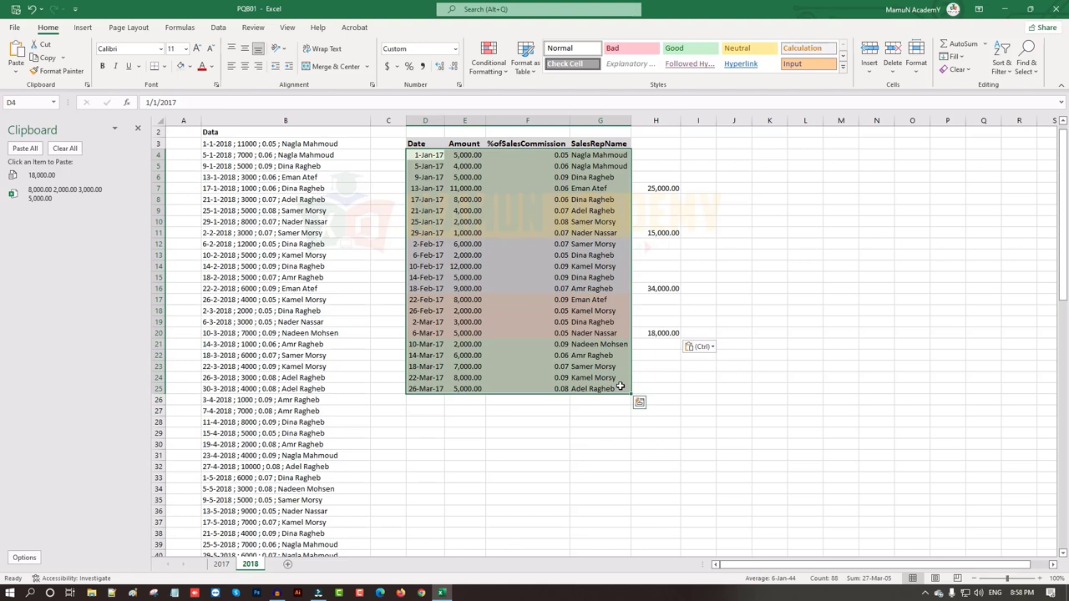
pyautogui.click(667, 122)
# - Delete the 25,000.00, 15,000.00, 34,000.00 and 18,000.00 totals from column H
pyautogui.press('Delete')
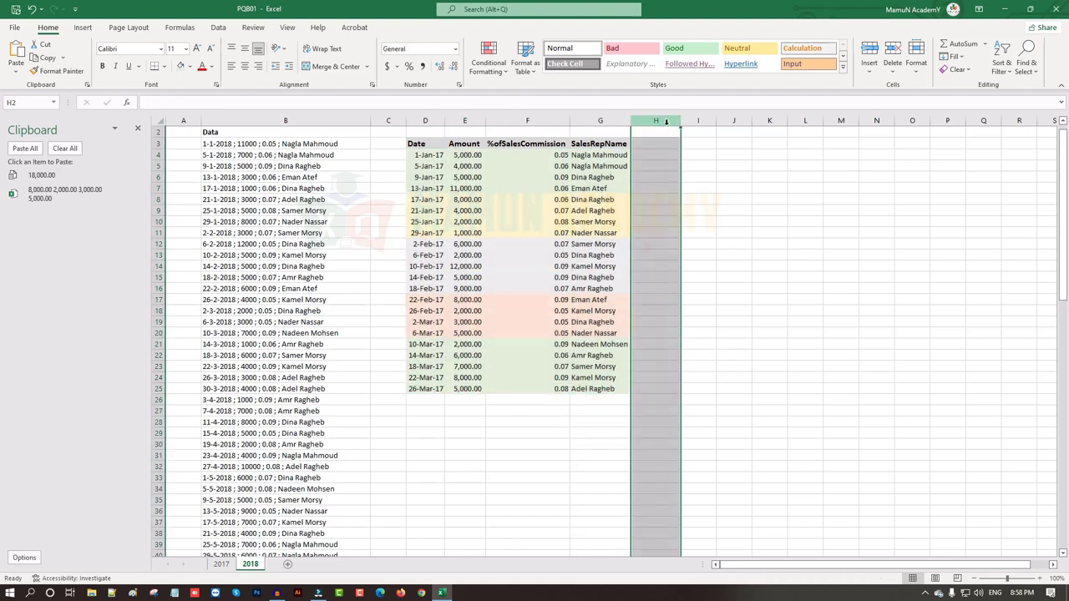